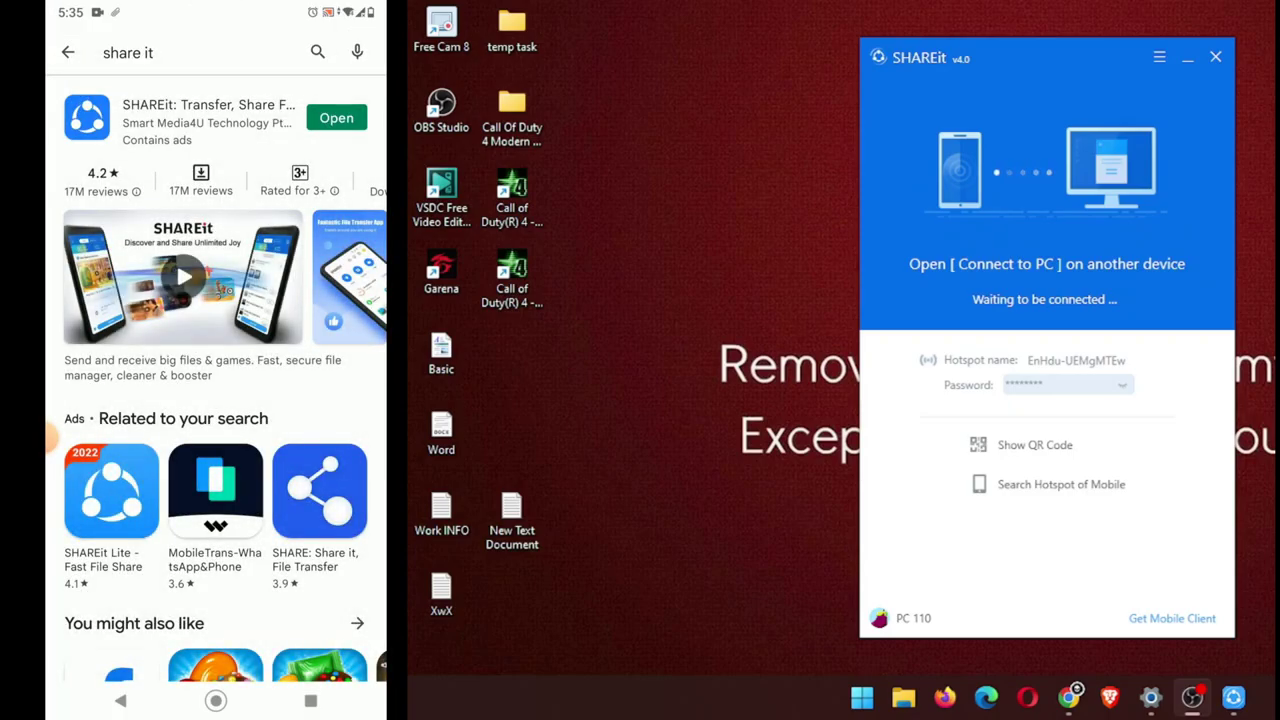
Launch Microsoft Store from the Start menu search for 'ap'.
{"action": "key", "text": "super"}
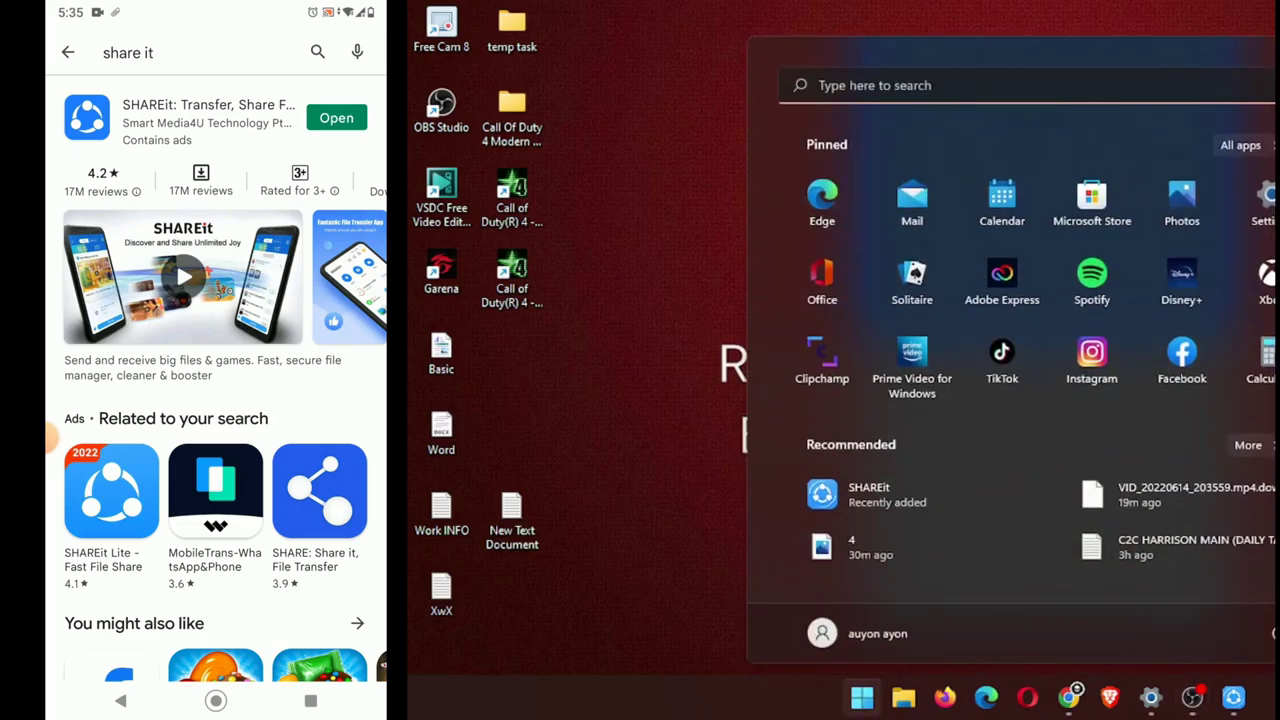
{"action": "type", "text": "ap"}
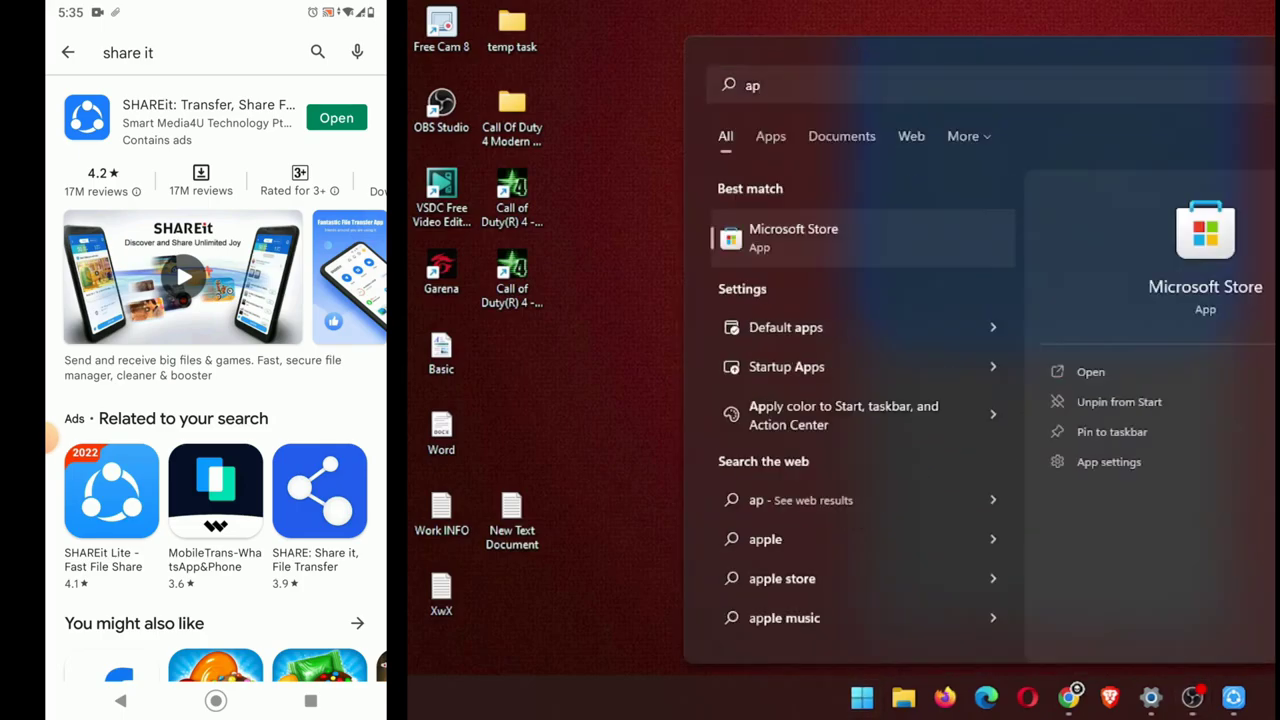
{"action": "key", "text": "Return"}
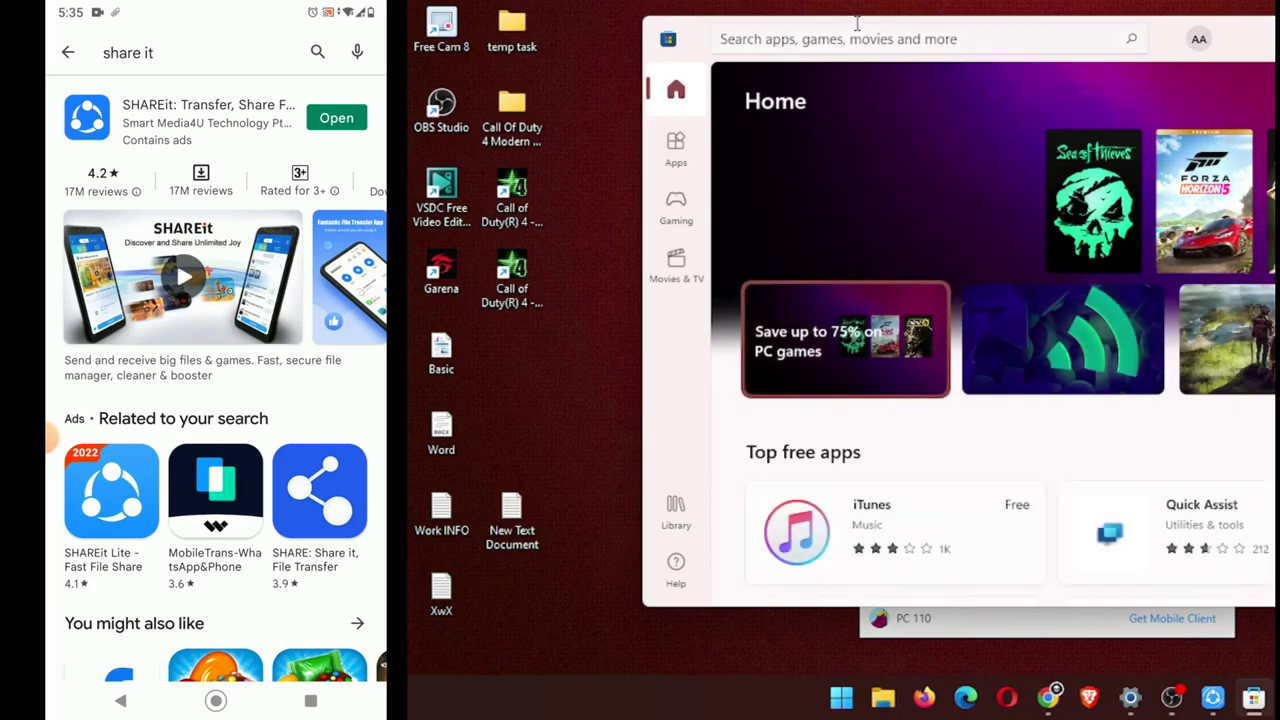
Search the Store for 'share it' and look over the SHARE.it app page.
{"action": "left_click", "coordinate": [856, 44]}
{"action": "type", "text": "sha"}
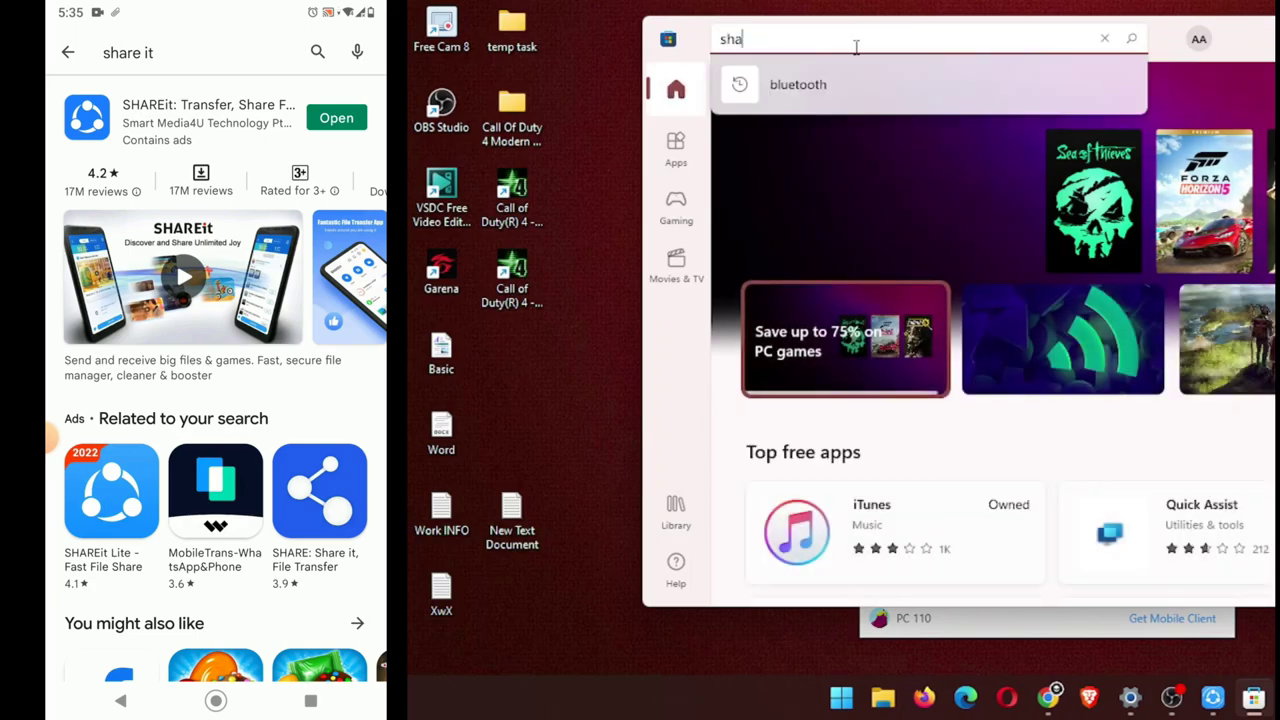
{"action": "type", "text": "re it"}
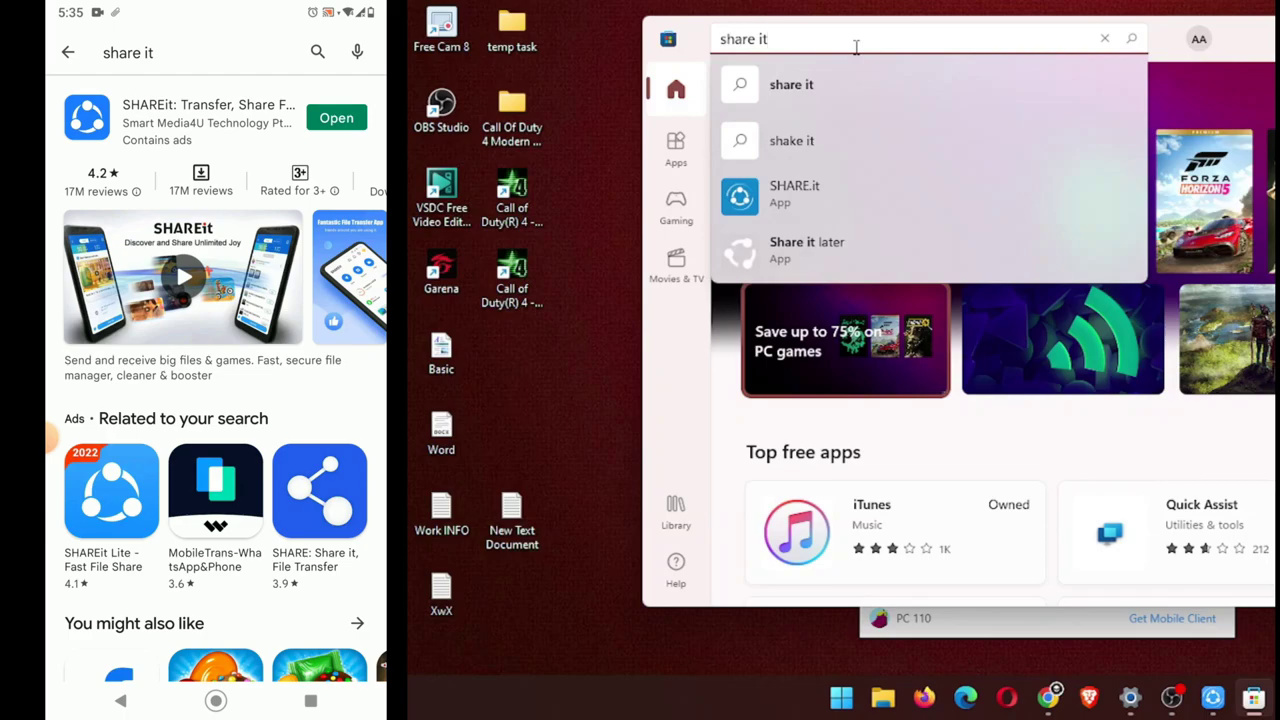
{"action": "left_click", "coordinate": [990, 193]}
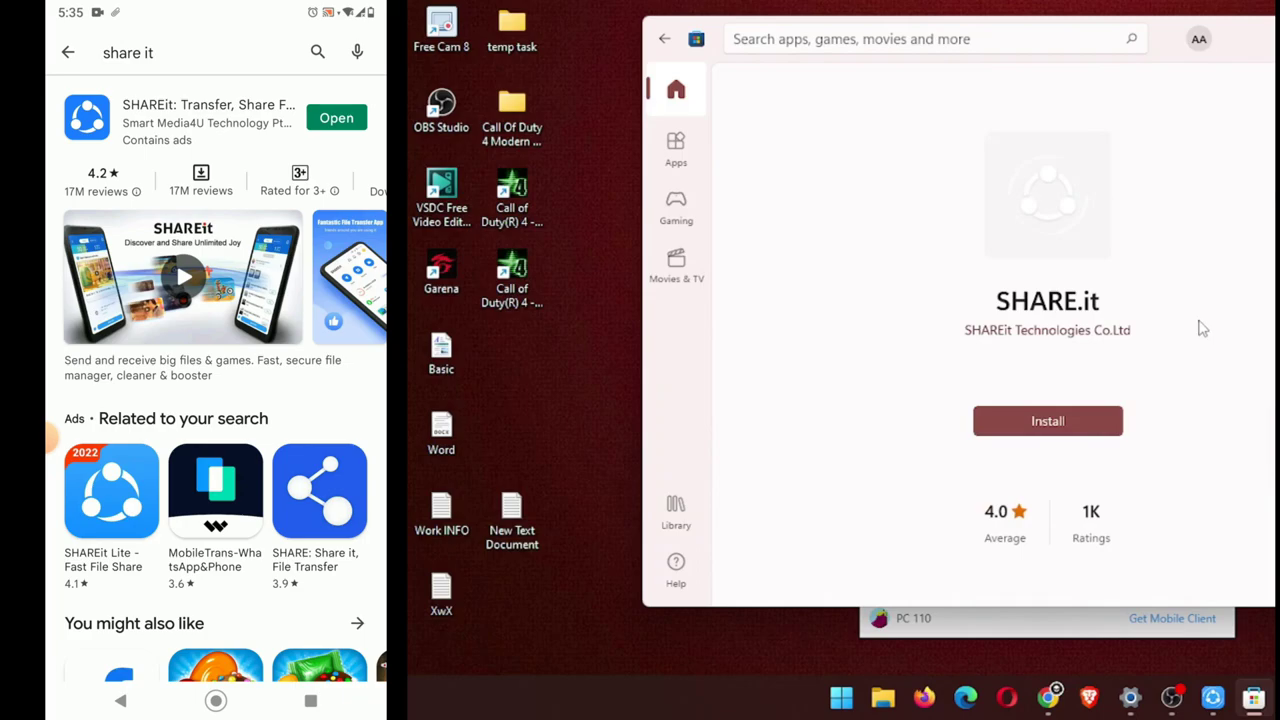
{"action": "scroll", "coordinate": [1224, 338], "scroll_direction": "down", "scroll_amount": 2}
{"action": "scroll", "coordinate": [1226, 340], "scroll_direction": "up", "scroll_amount": 2}
{"action": "scroll", "coordinate": [1226, 340], "scroll_direction": "down", "scroll_amount": 1}
{"action": "scroll", "coordinate": [1226, 340], "scroll_direction": "up", "scroll_amount": 1}
{"action": "scroll", "coordinate": [1226, 340], "scroll_direction": "down", "scroll_amount": 2}
{"action": "scroll", "coordinate": [1226, 340], "scroll_direction": "up", "scroll_amount": 2}
{"action": "scroll", "coordinate": [1171, 380], "scroll_direction": "down", "scroll_amount": 2}
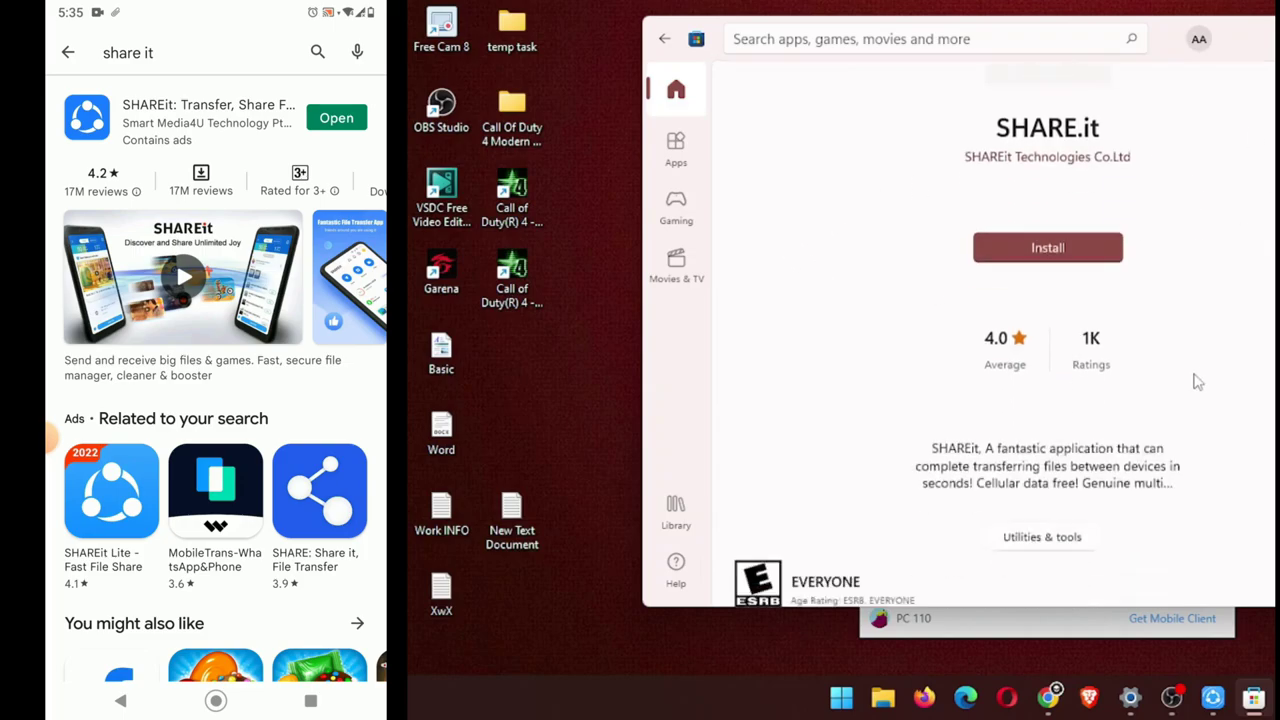
{"action": "scroll", "coordinate": [1121, 191], "scroll_direction": "up", "scroll_amount": 2}
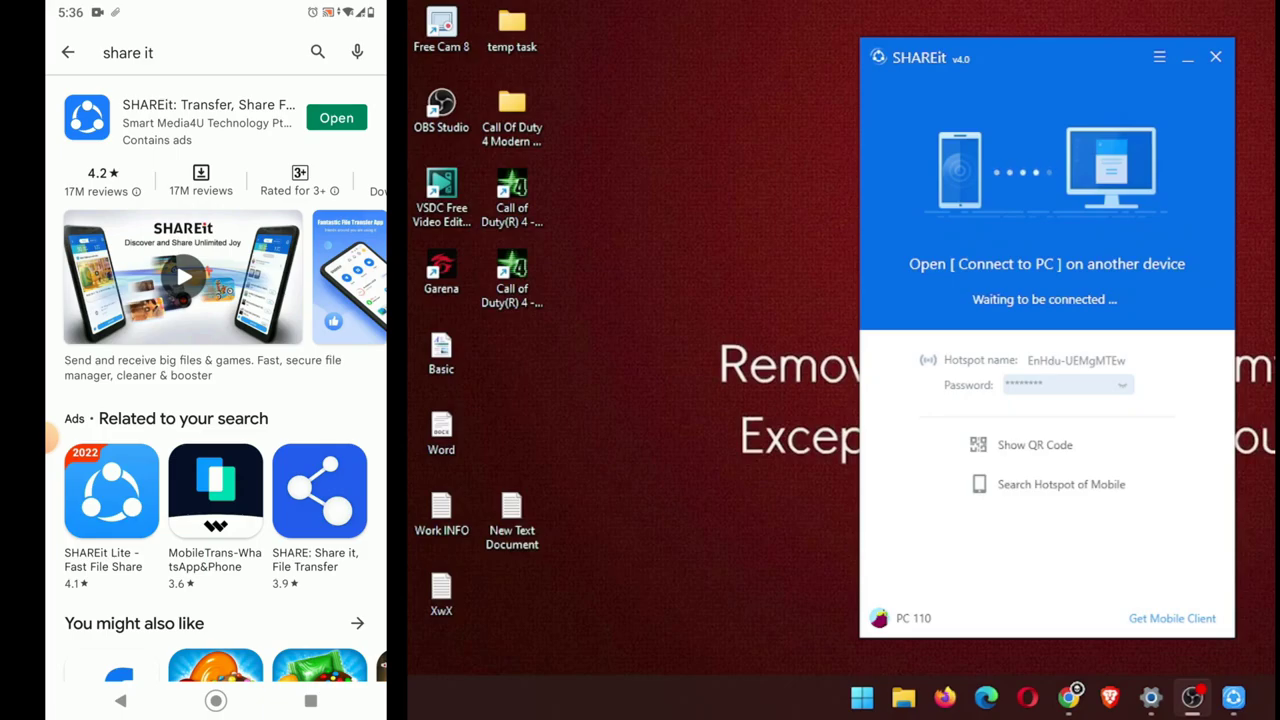
From the phone's home screen, open Files and its Videos category.
{"action": "left_click", "coordinate": [215, 700]}
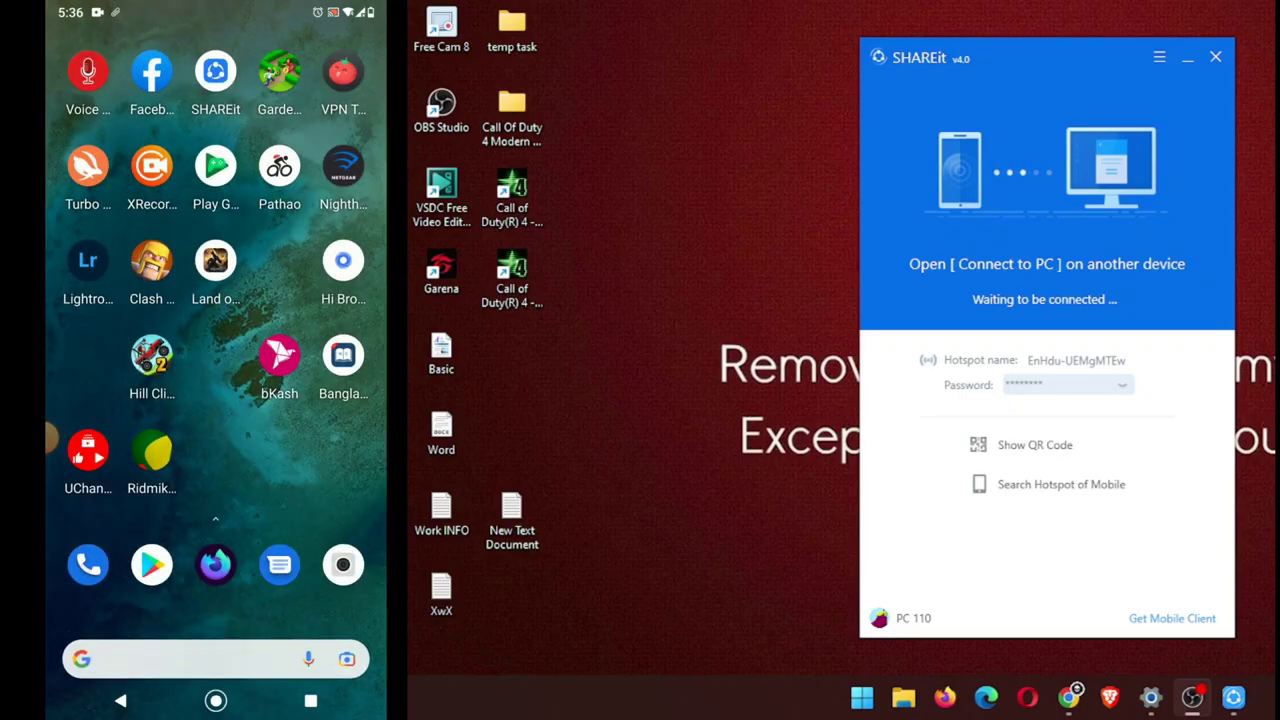
{"action": "left_click_drag", "start_coordinate": [110, 400], "coordinate": [300, 400]}
{"action": "left_click", "coordinate": [86, 208]}
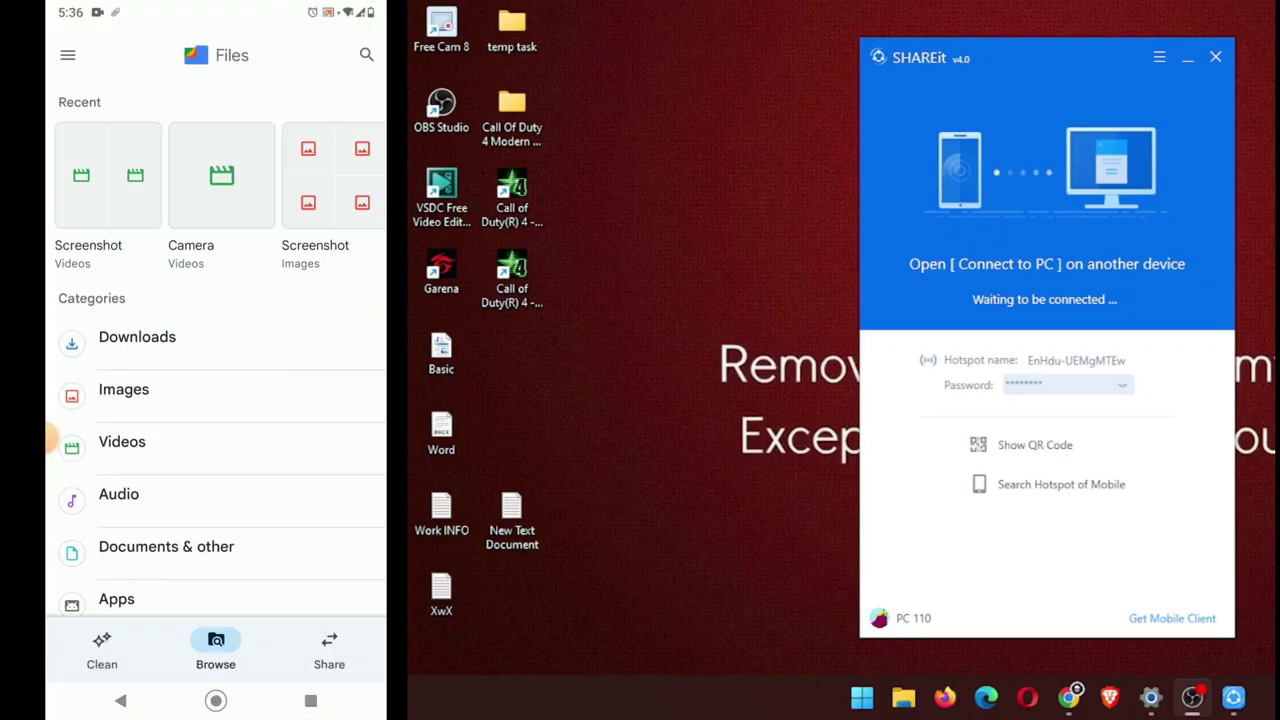
{"action": "left_click", "coordinate": [52, 441]}
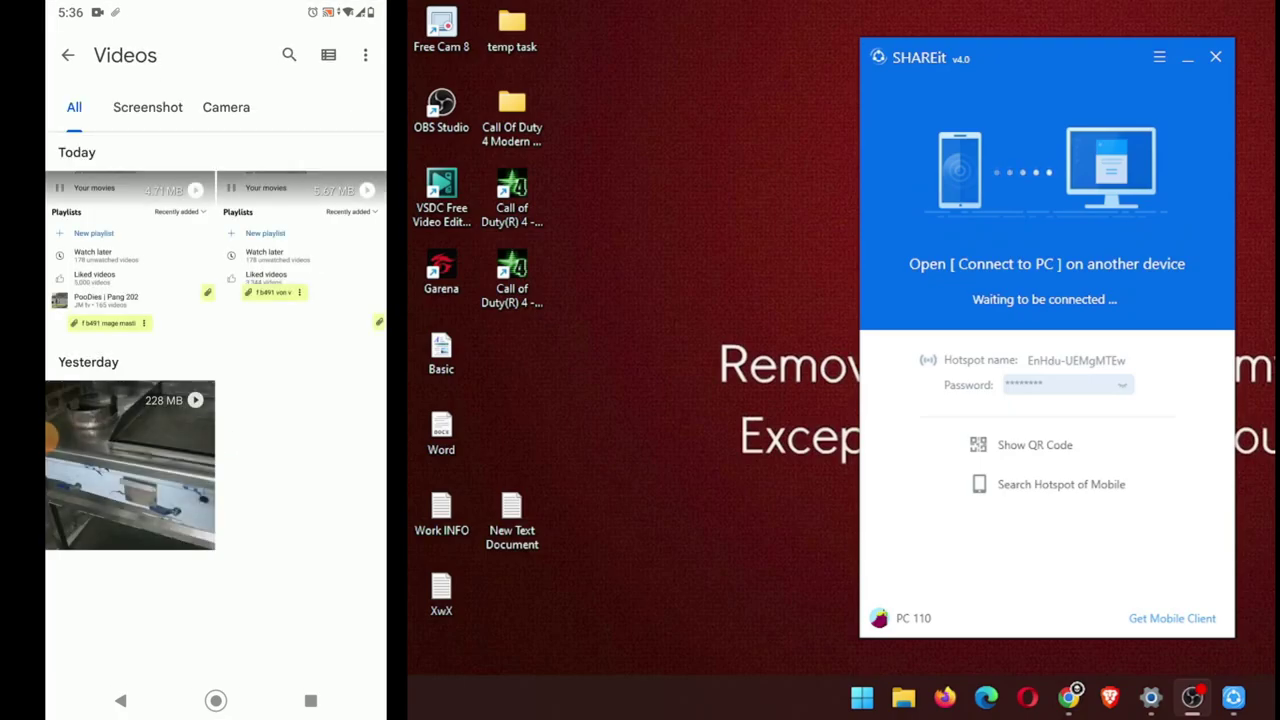
Share yesterday's 228 MB video with SHAREit's 'Share to PC' option.
{"action": "left_click", "coordinate": [129, 465]}
{"action": "left_click", "coordinate": [289, 54]}
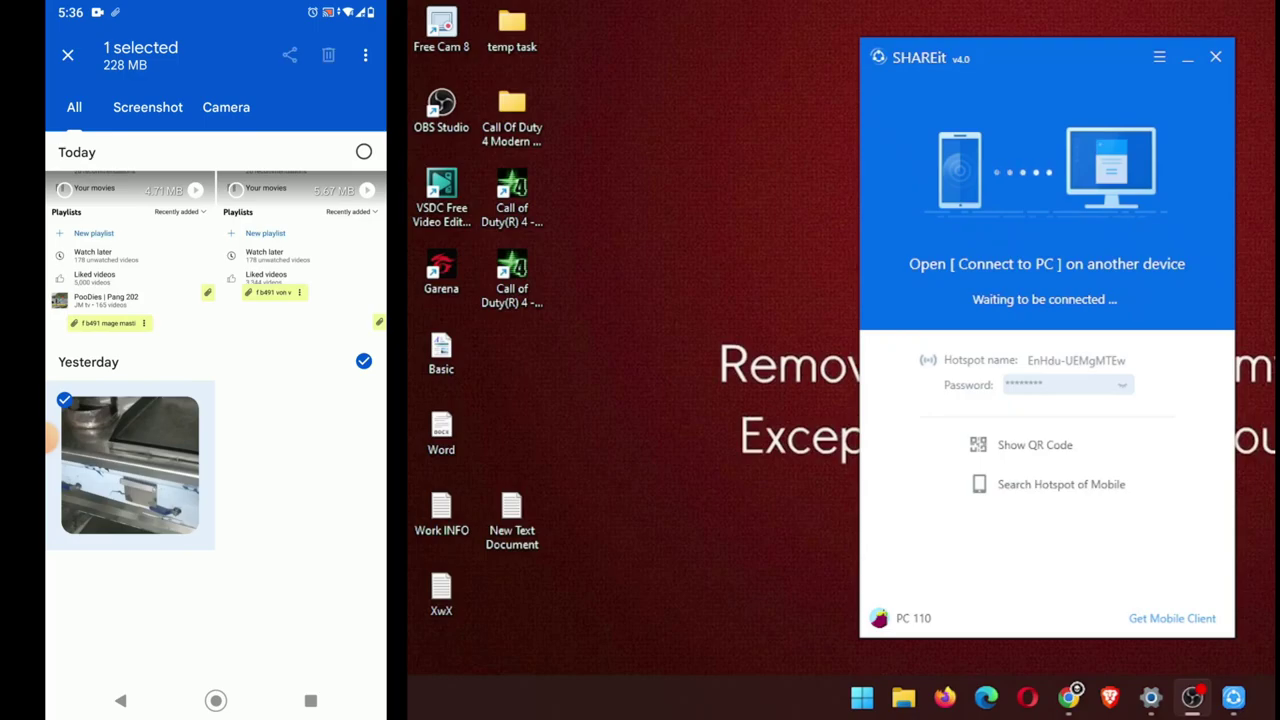
{"action": "left_click_drag", "start_coordinate": [215, 620], "coordinate": [215, 297]}
{"action": "scroll", "coordinate": [215, 400], "scroll_direction": "down", "scroll_amount": 5}
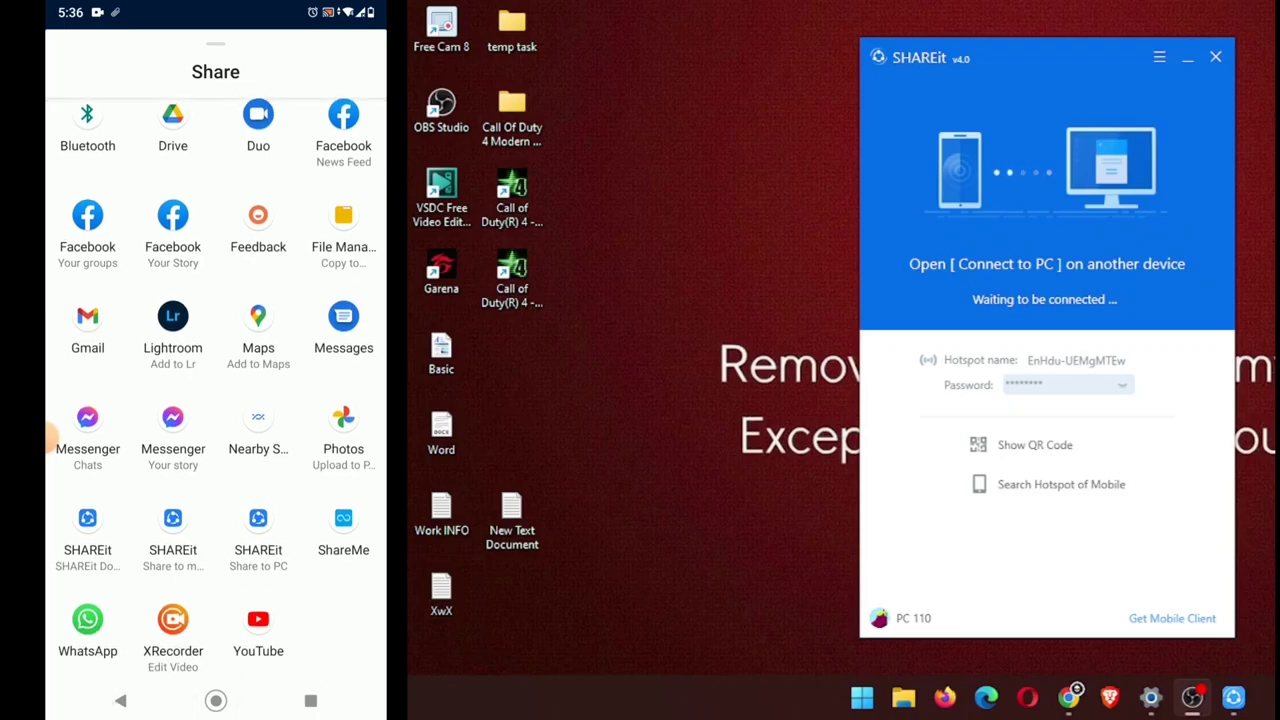
{"action": "left_click", "coordinate": [258, 530]}
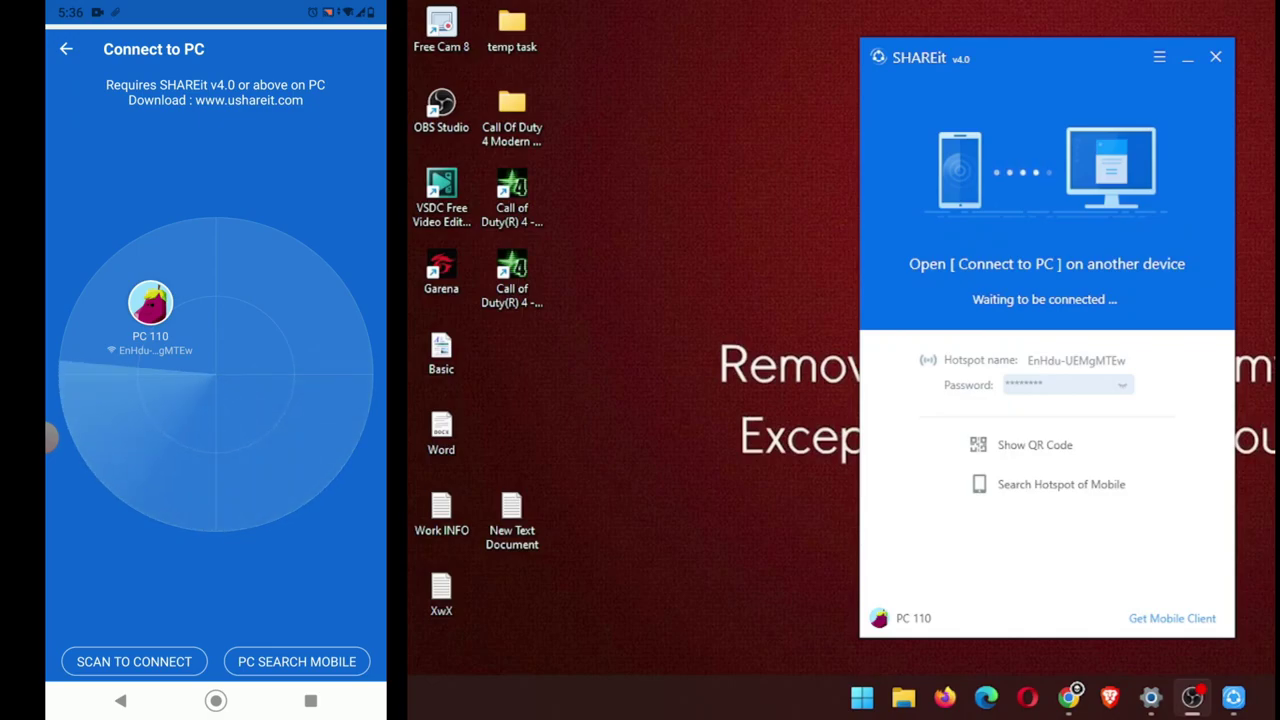
Connect the phone to the PC 110 hotspot using the password revealed in the PC SHAREit window.
{"action": "left_click", "coordinate": [150, 303]}
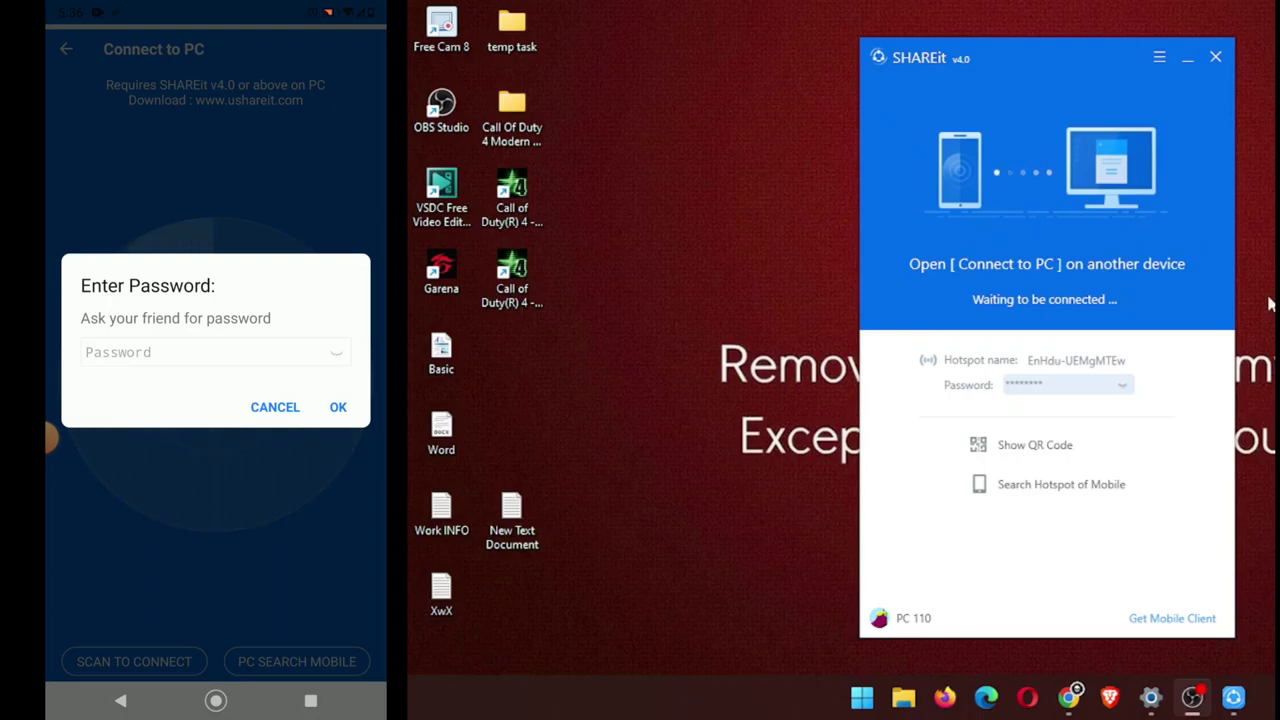
{"action": "left_click", "coordinate": [1122, 385]}
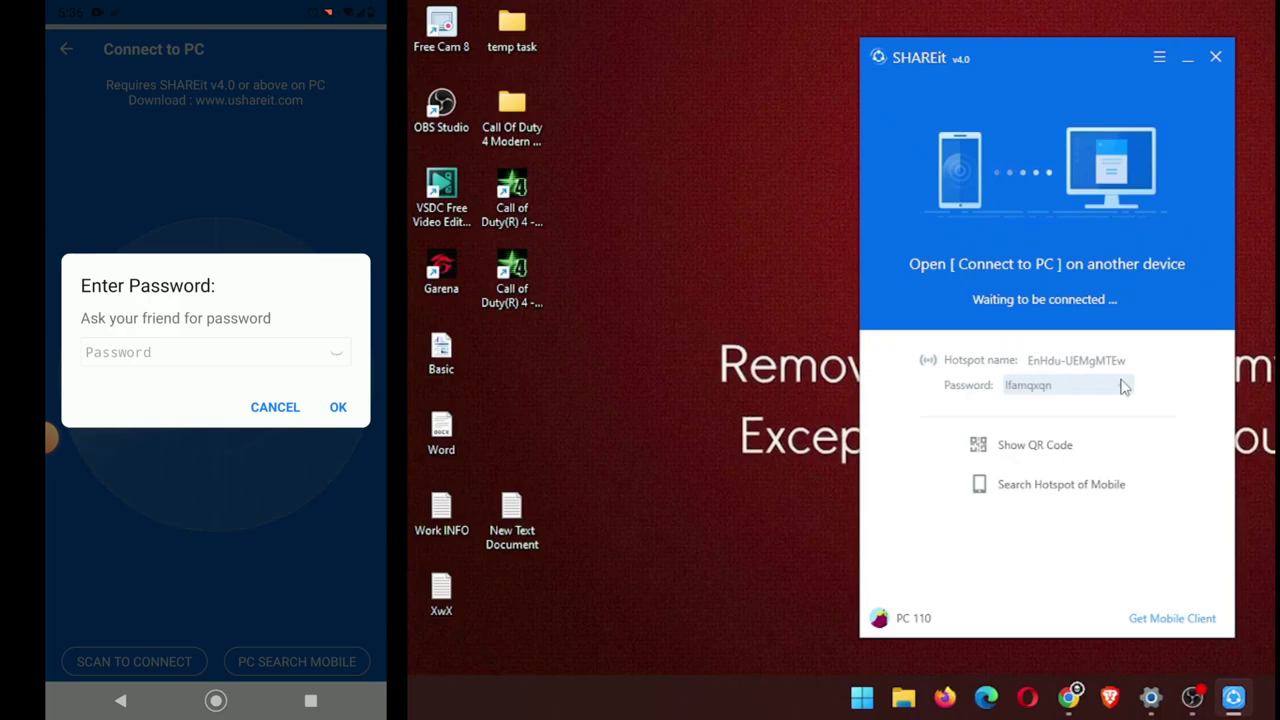
{"action": "left_click", "coordinate": [215, 352]}
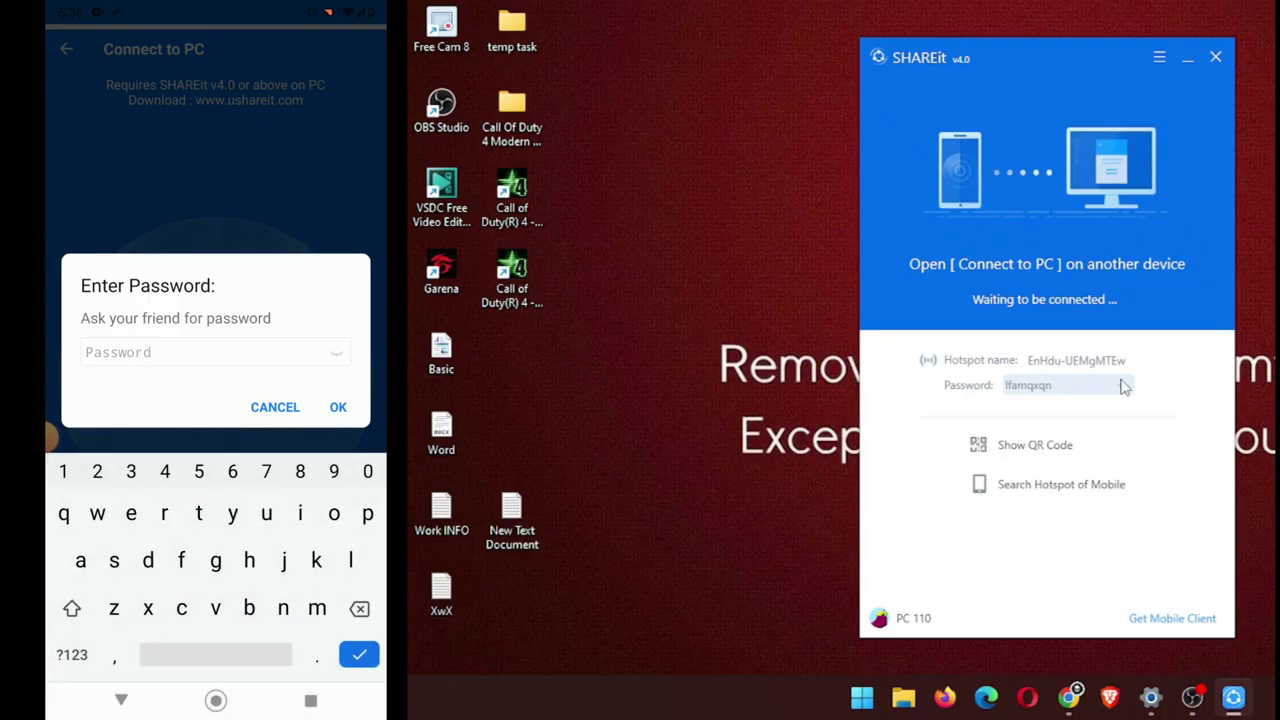
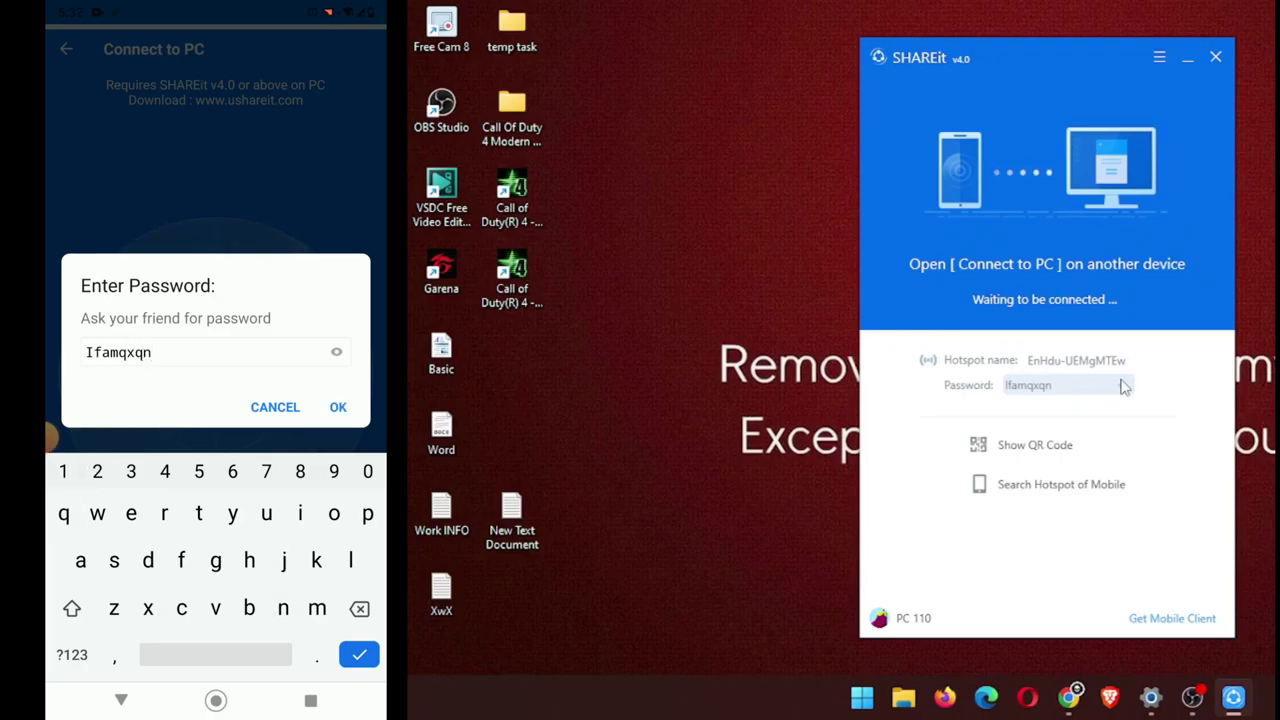
{"action": "left_click", "coordinate": [338, 407]}
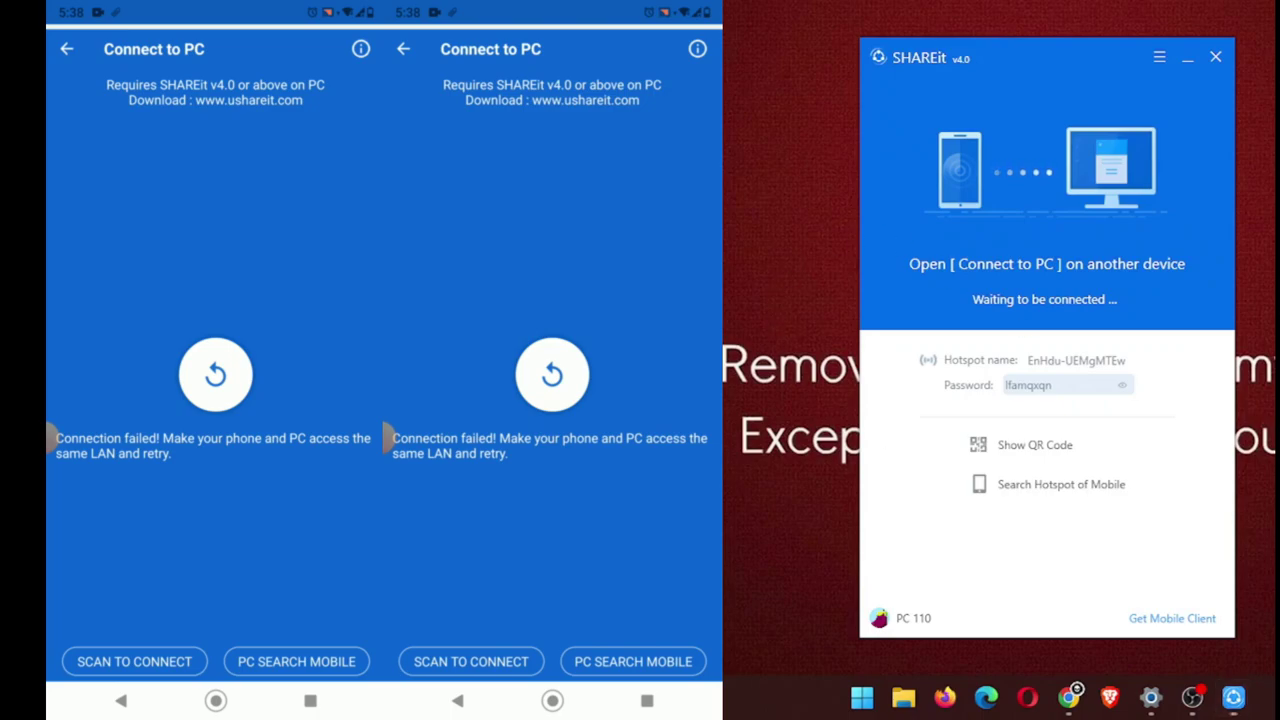
Switch to the Windows Update settings page and back to the SHAREit window.
{"action": "key", "text": "alt+Tab"}
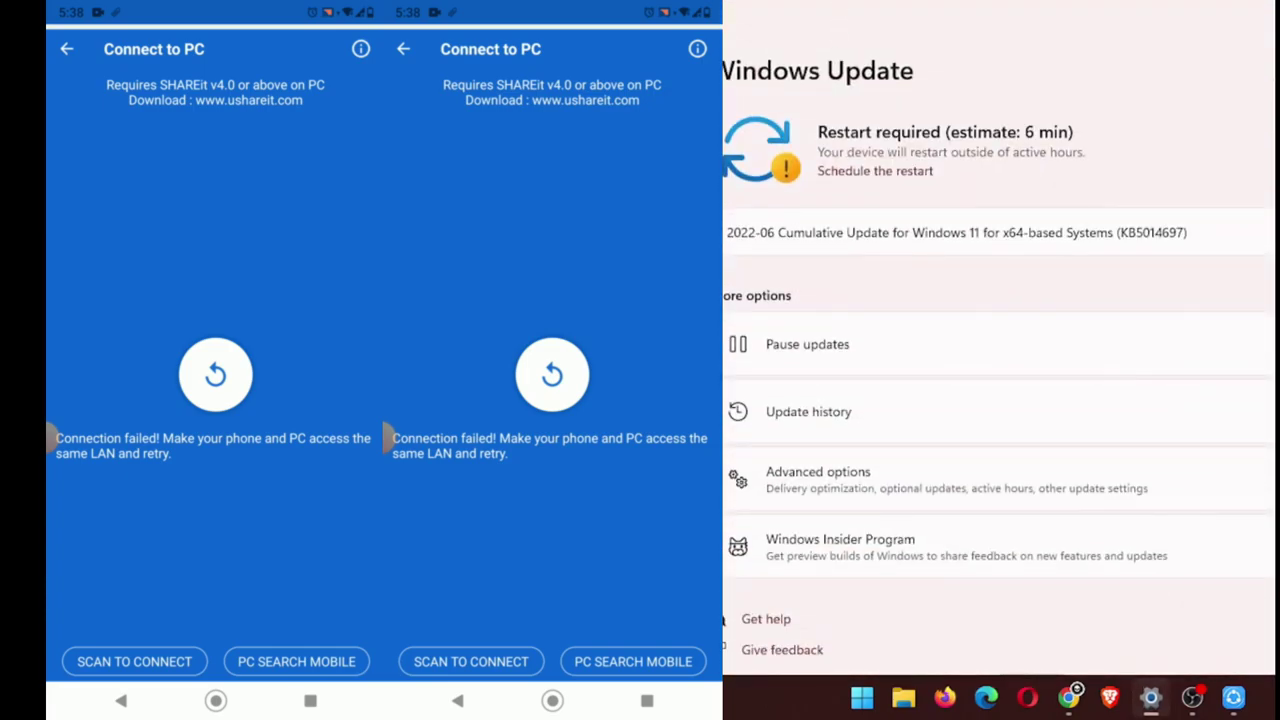
{"action": "key", "text": "alt+Tab"}
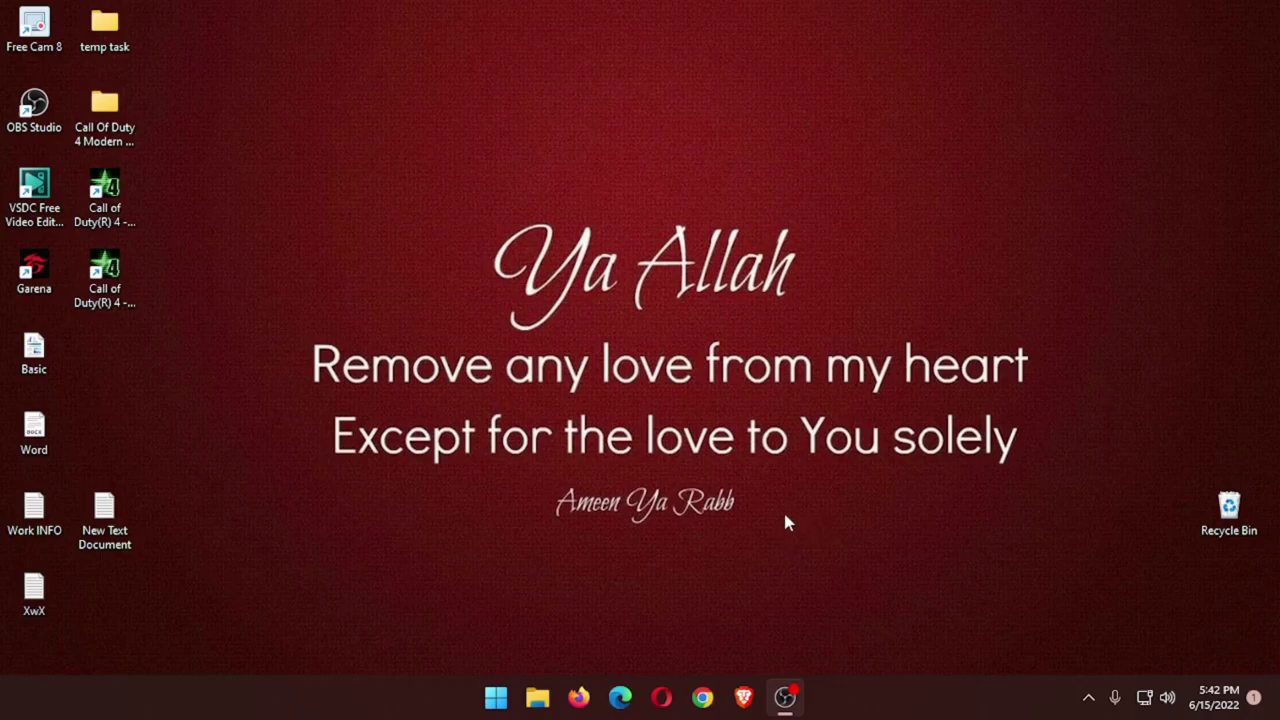
{"action": "right_click", "coordinate": [866, 691]}
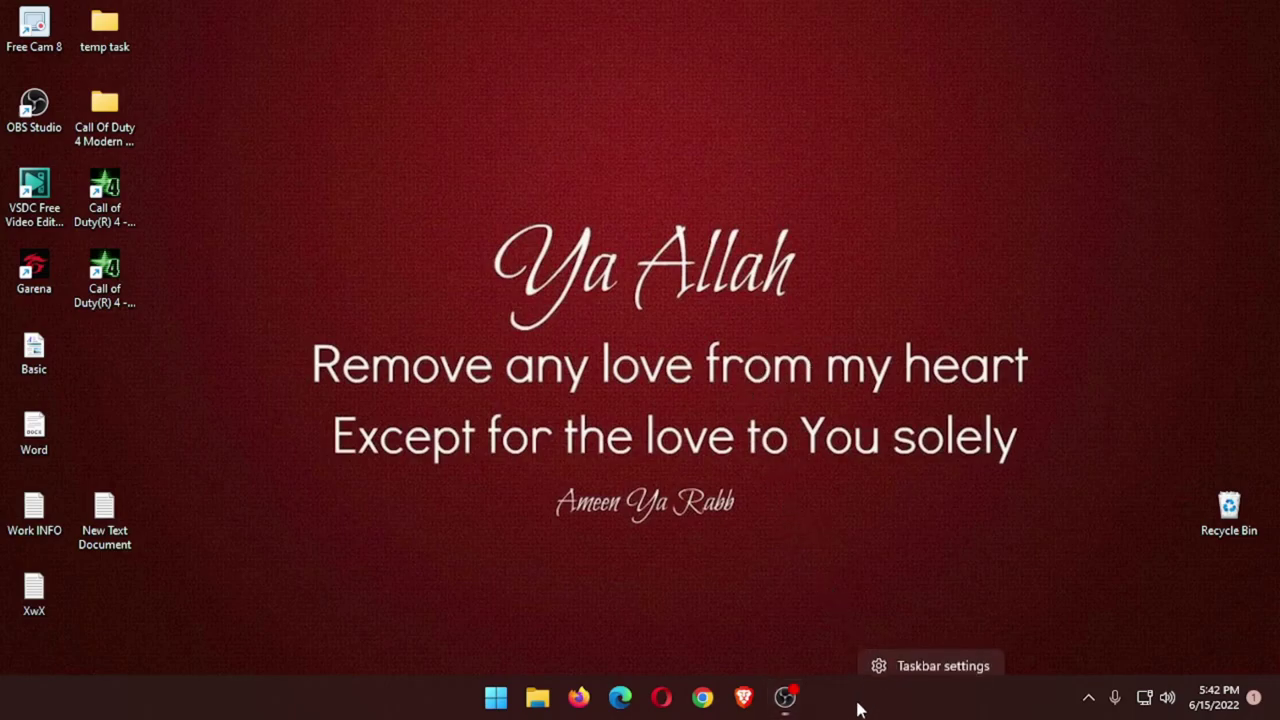
{"action": "left_click", "coordinate": [819, 534]}
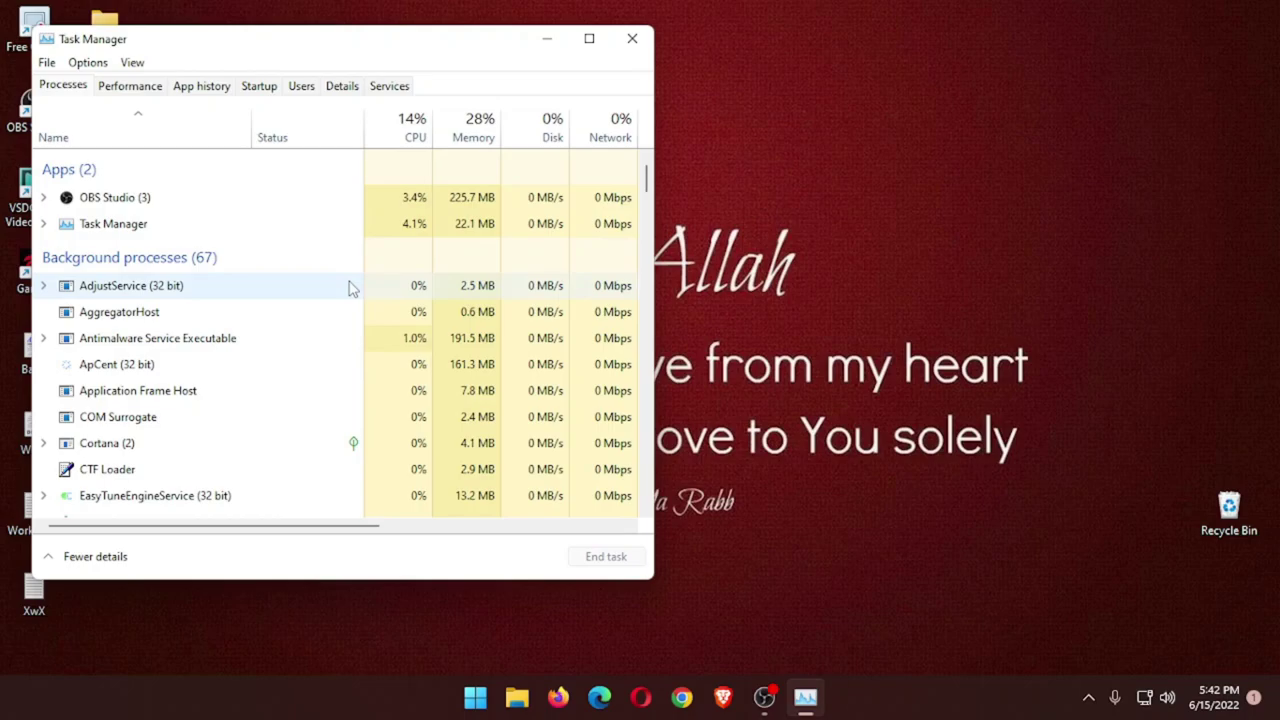
{"action": "scroll", "coordinate": [270, 305], "scroll_direction": "down", "scroll_amount": 1}
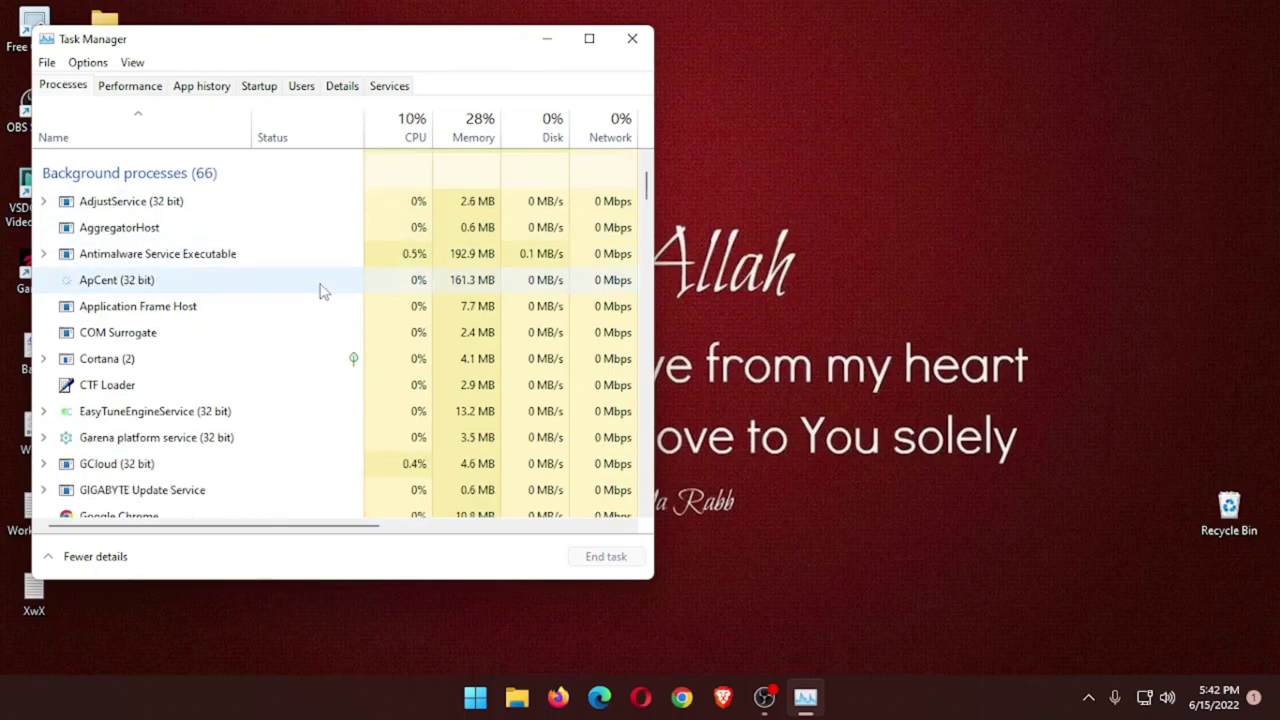
{"action": "scroll", "coordinate": [320, 290], "scroll_direction": "down", "scroll_amount": 8}
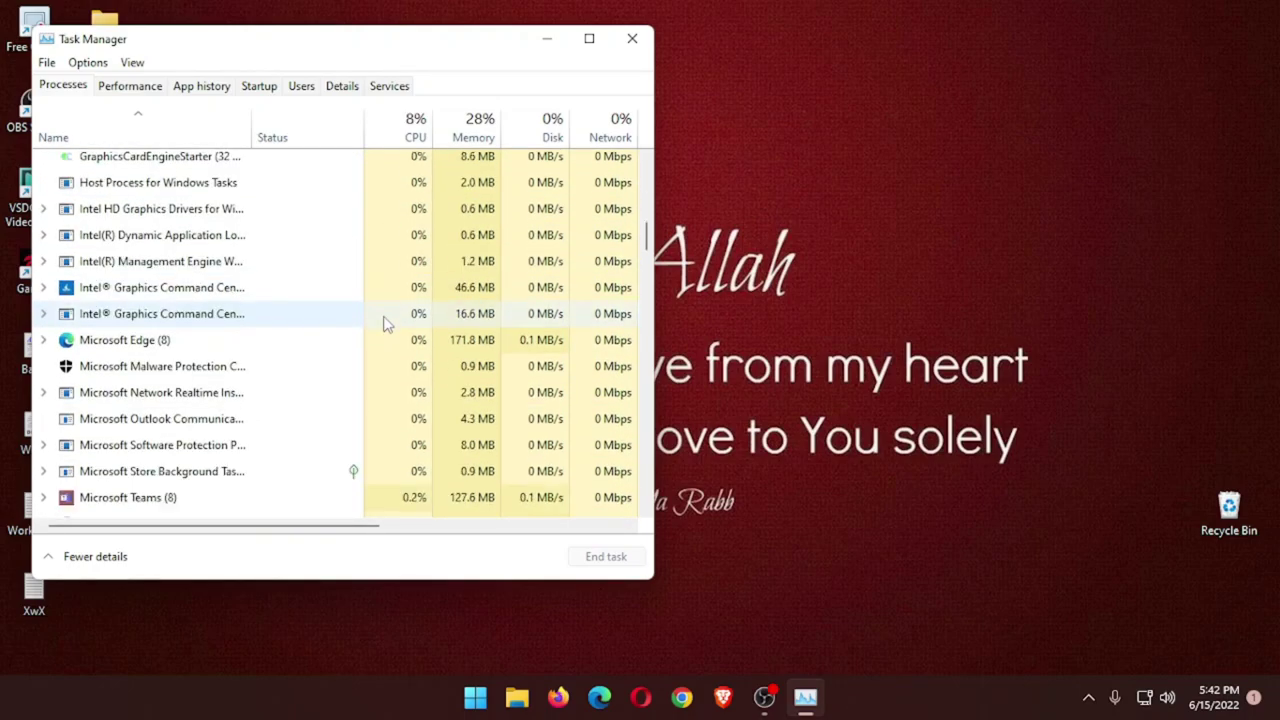
{"action": "scroll", "coordinate": [388, 323], "scroll_direction": "down", "scroll_amount": 5}
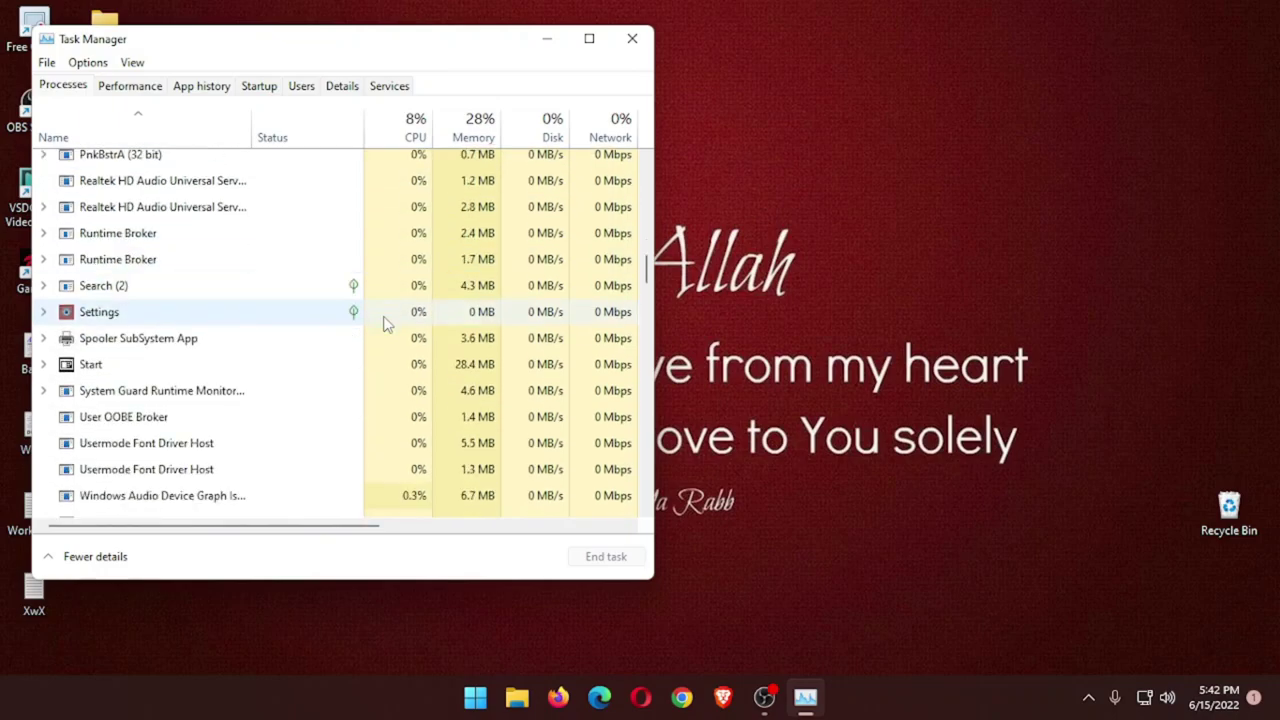
{"action": "scroll", "coordinate": [349, 325], "scroll_direction": "down", "scroll_amount": 5}
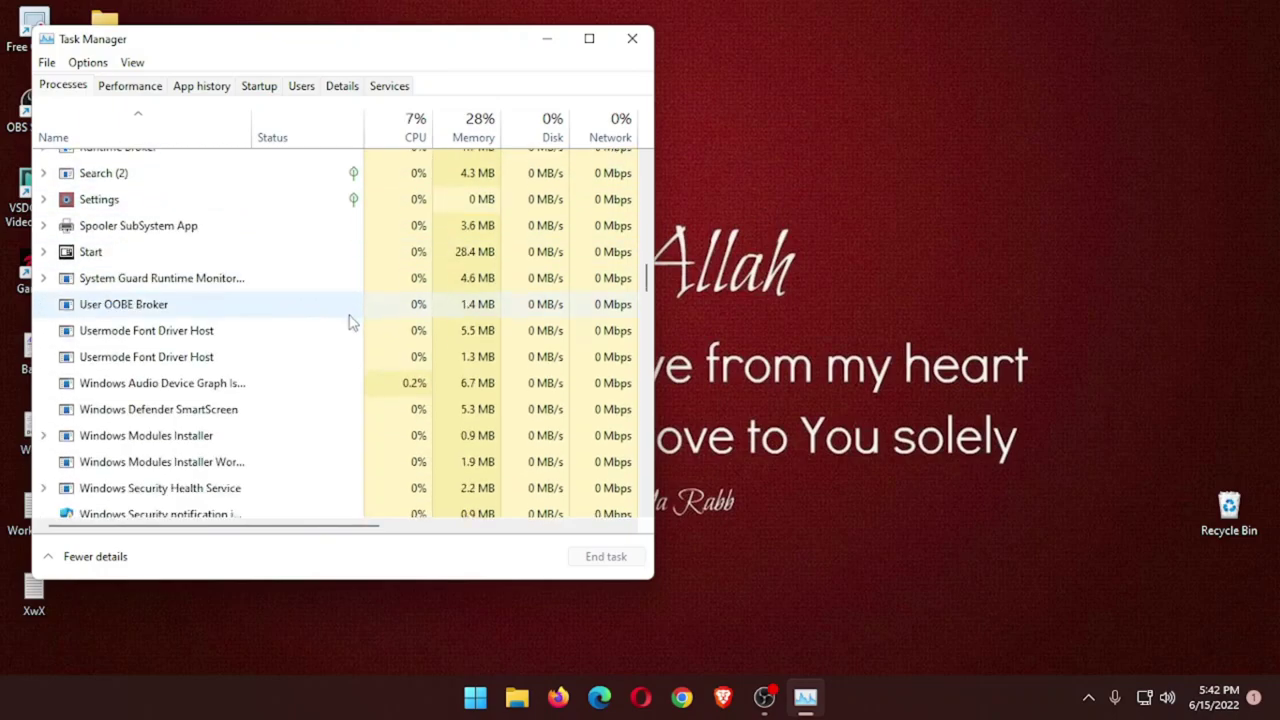
{"action": "scroll", "coordinate": [342, 300], "scroll_direction": "down", "scroll_amount": 7}
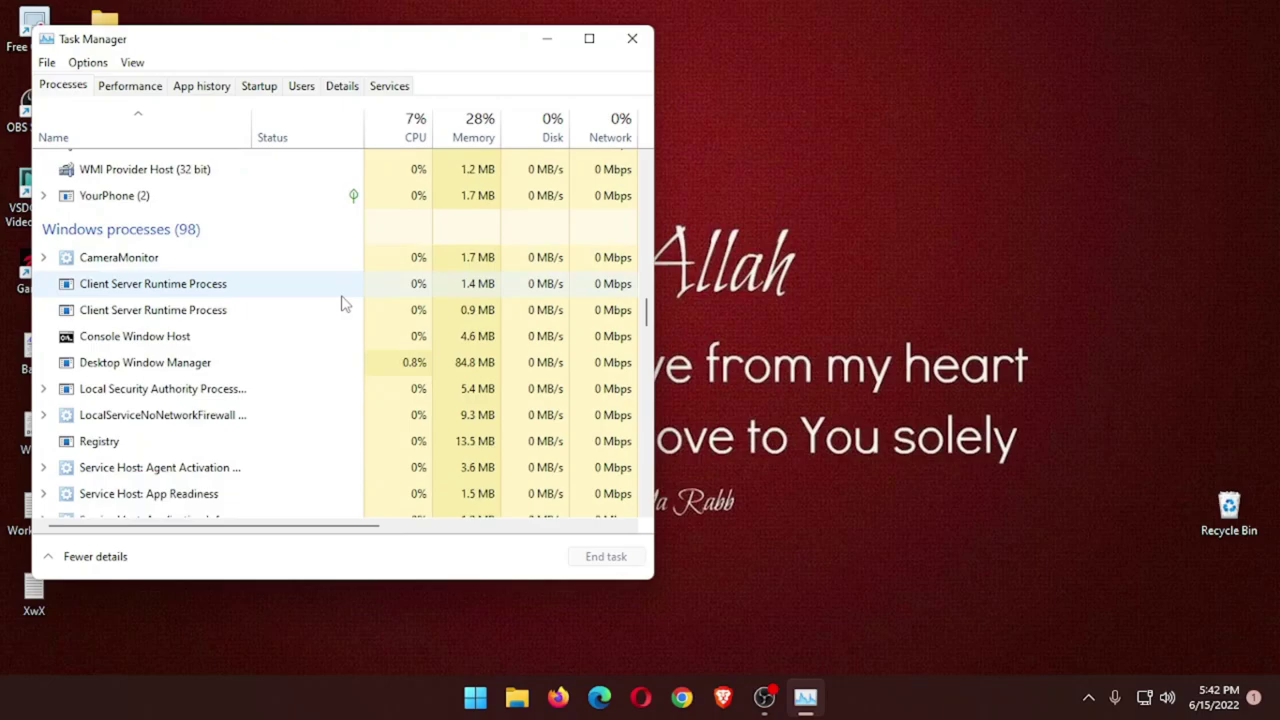
{"action": "scroll", "coordinate": [342, 303], "scroll_direction": "down", "scroll_amount": 15}
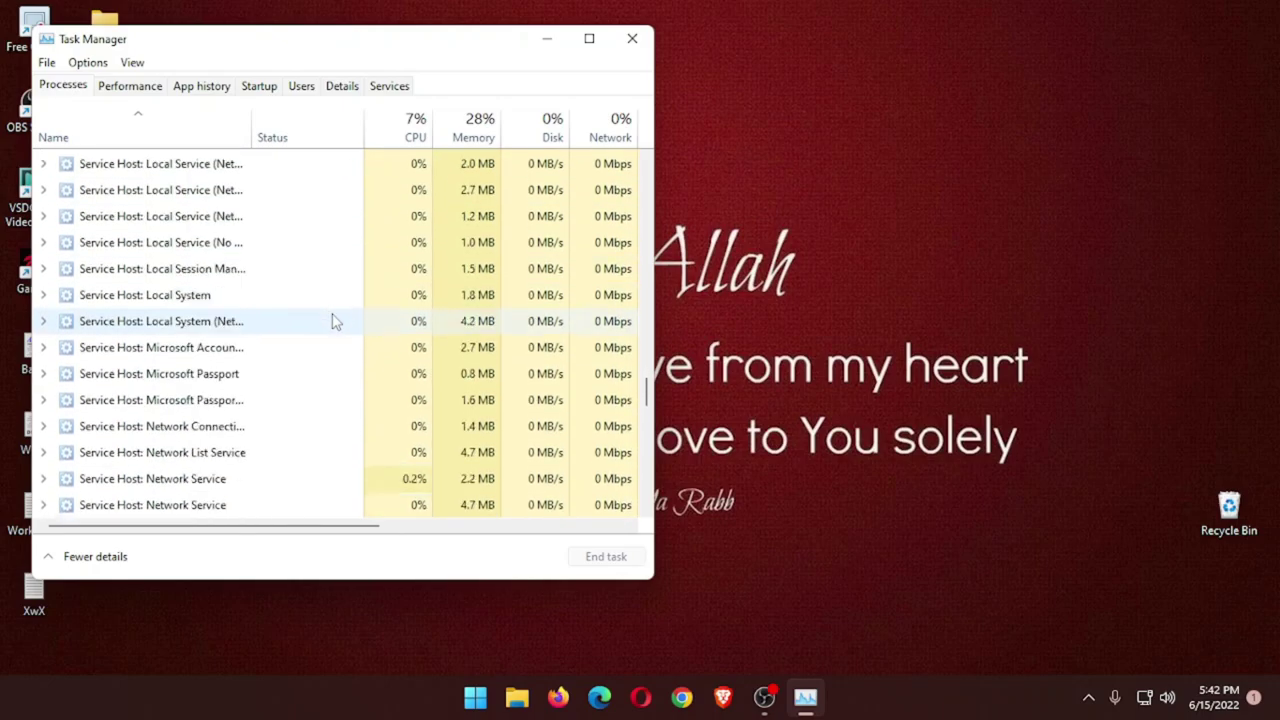
{"action": "scroll", "coordinate": [331, 318], "scroll_direction": "down", "scroll_amount": 12}
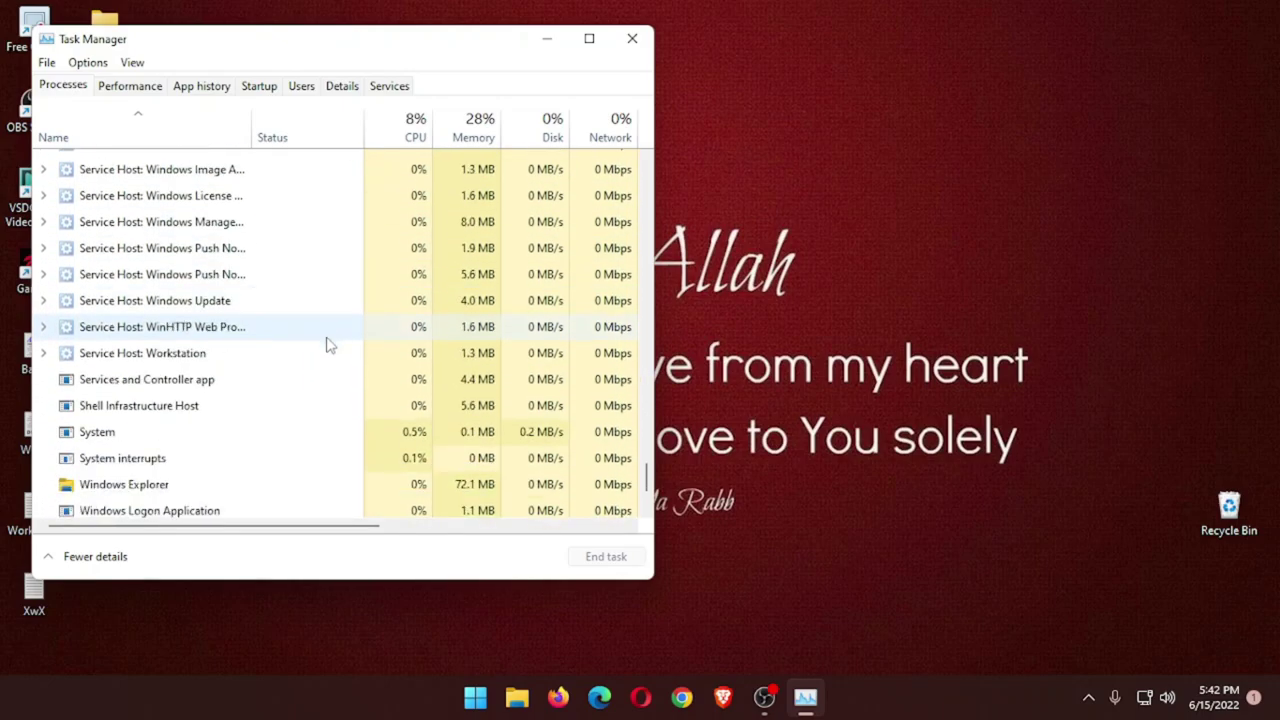
{"action": "scroll", "coordinate": [331, 320], "scroll_direction": "up", "scroll_amount": 6}
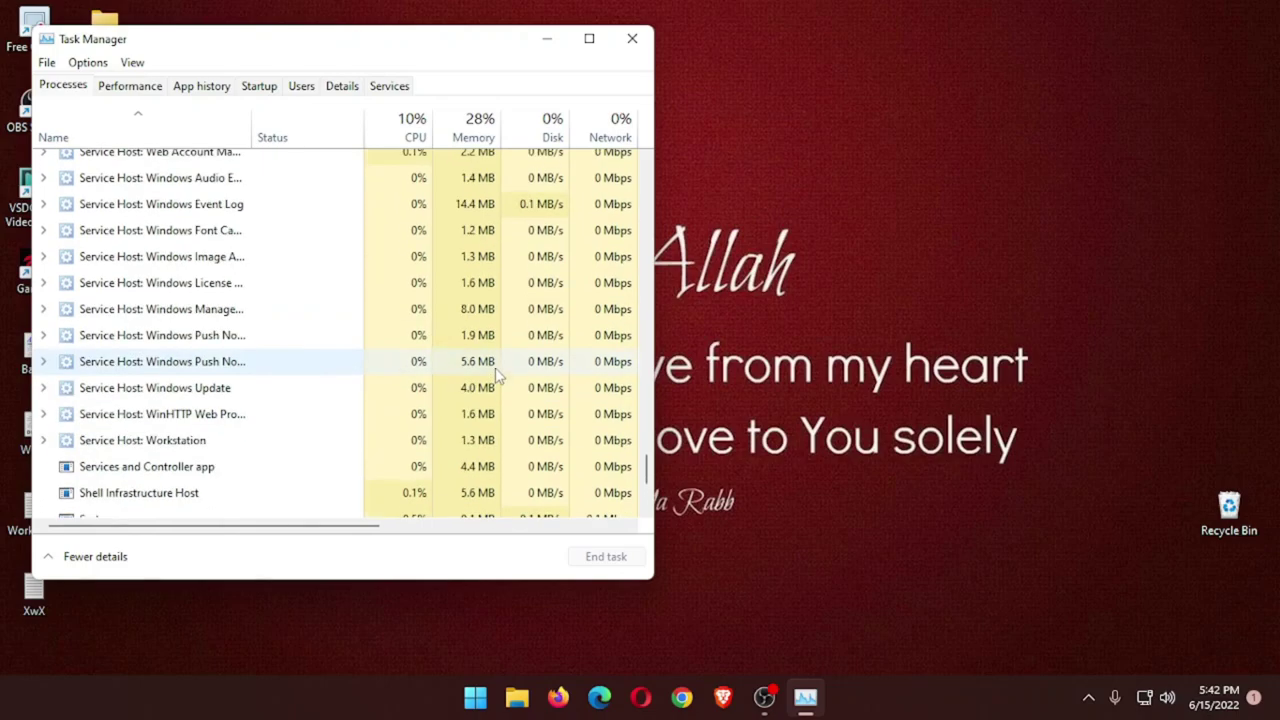
Close Task Manager, relaunch SHAREit from Start, and display its QR code for the phone.
{"action": "left_click", "coordinate": [631, 39]}
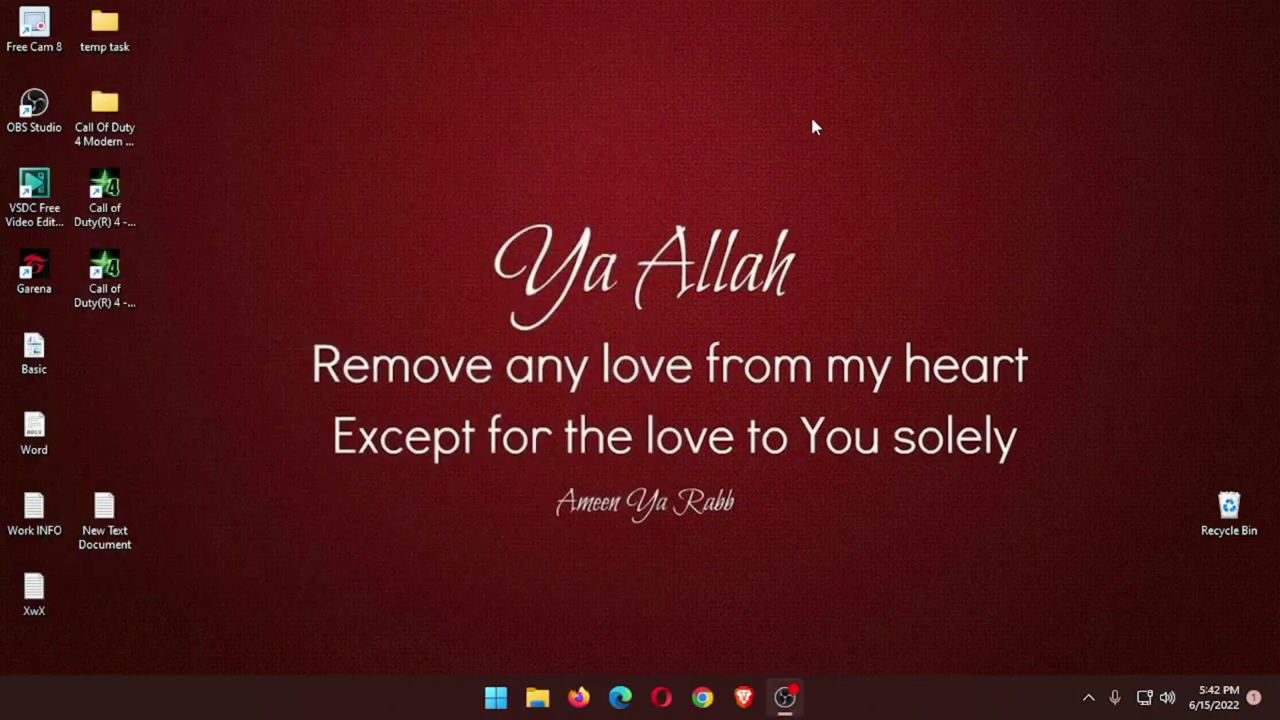
{"action": "key", "text": "super"}
{"action": "type", "text": "shareit"}
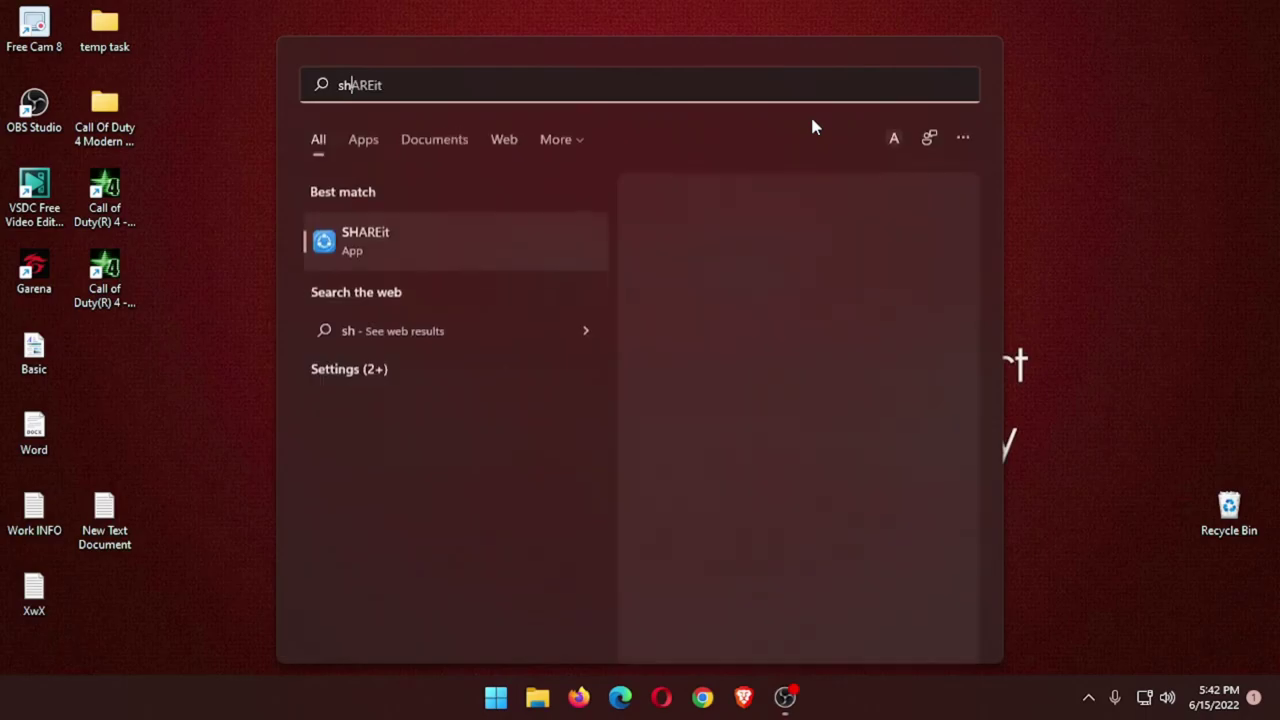
{"action": "key", "text": "Return"}
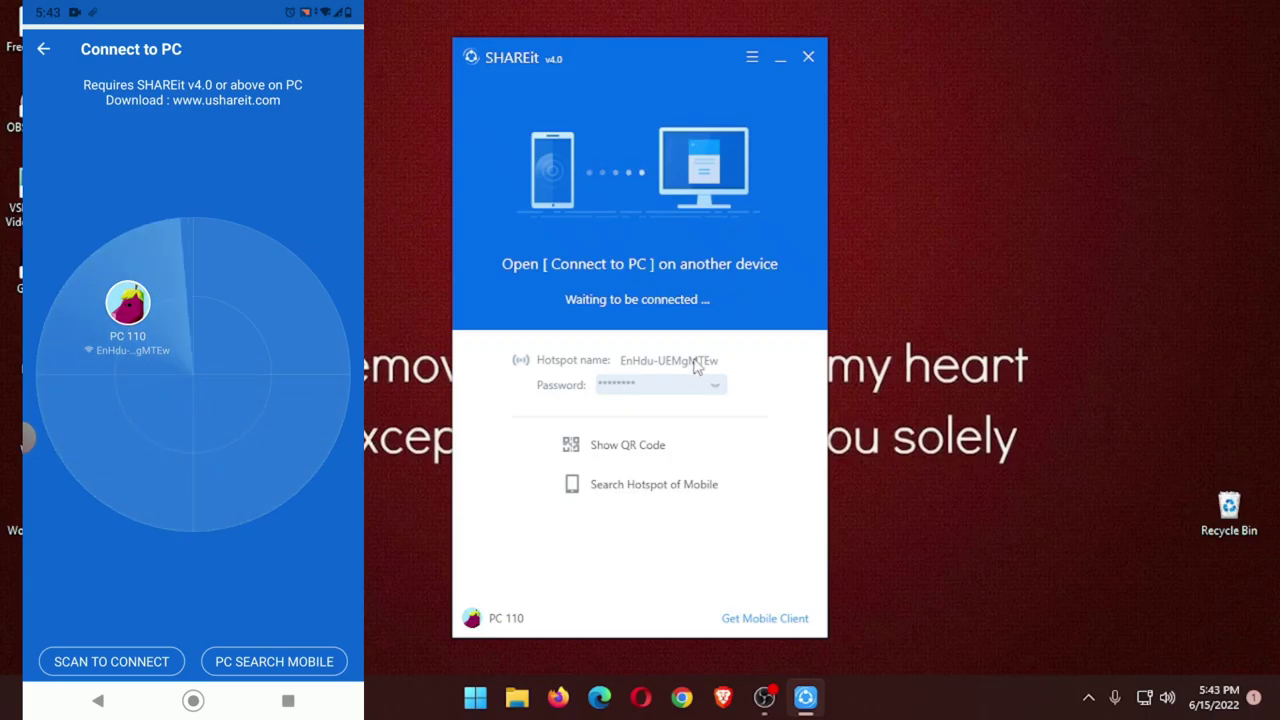
{"action": "left_click", "coordinate": [612, 446]}
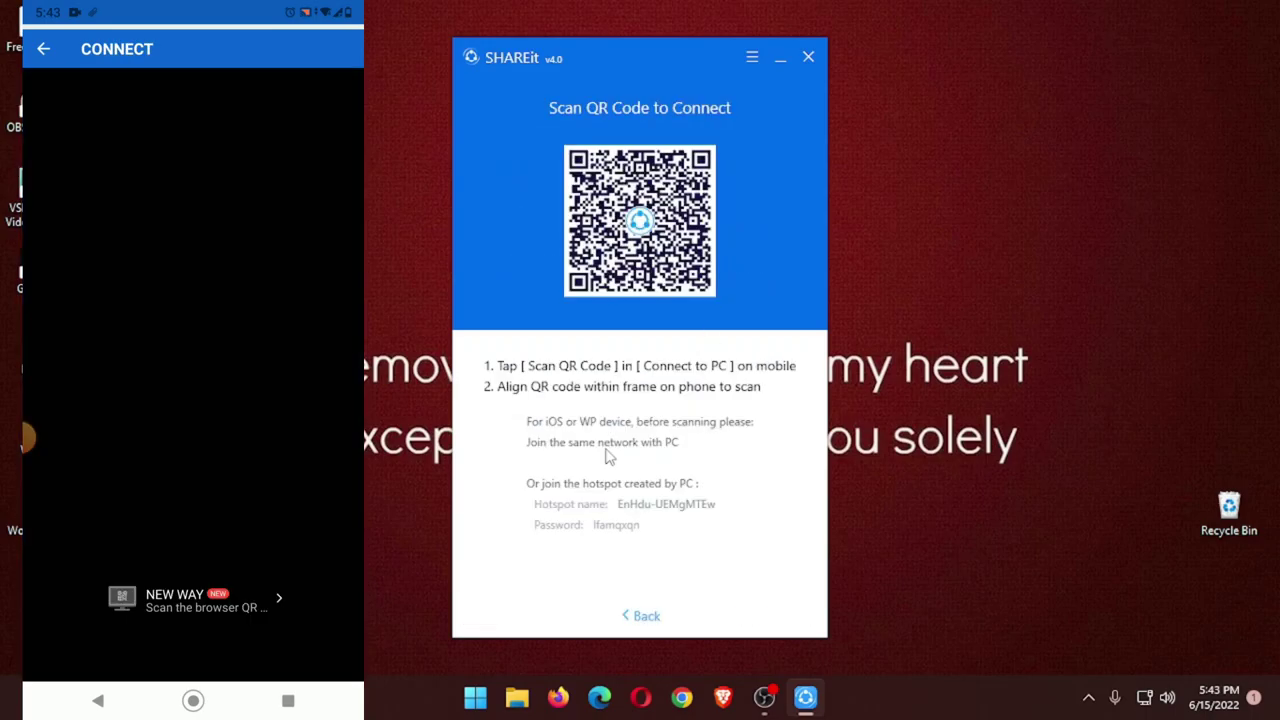